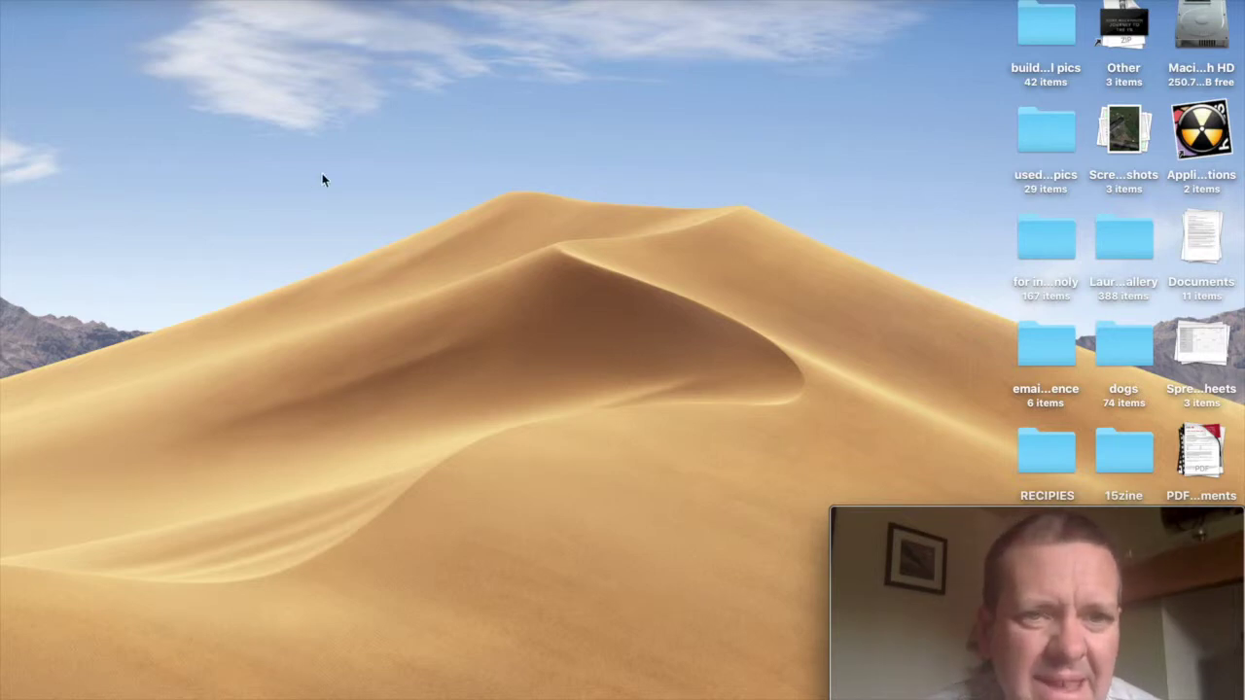
- Drag the Movie Recording webcam window fully into the bottom-right corner of the screen
click(195, 0)
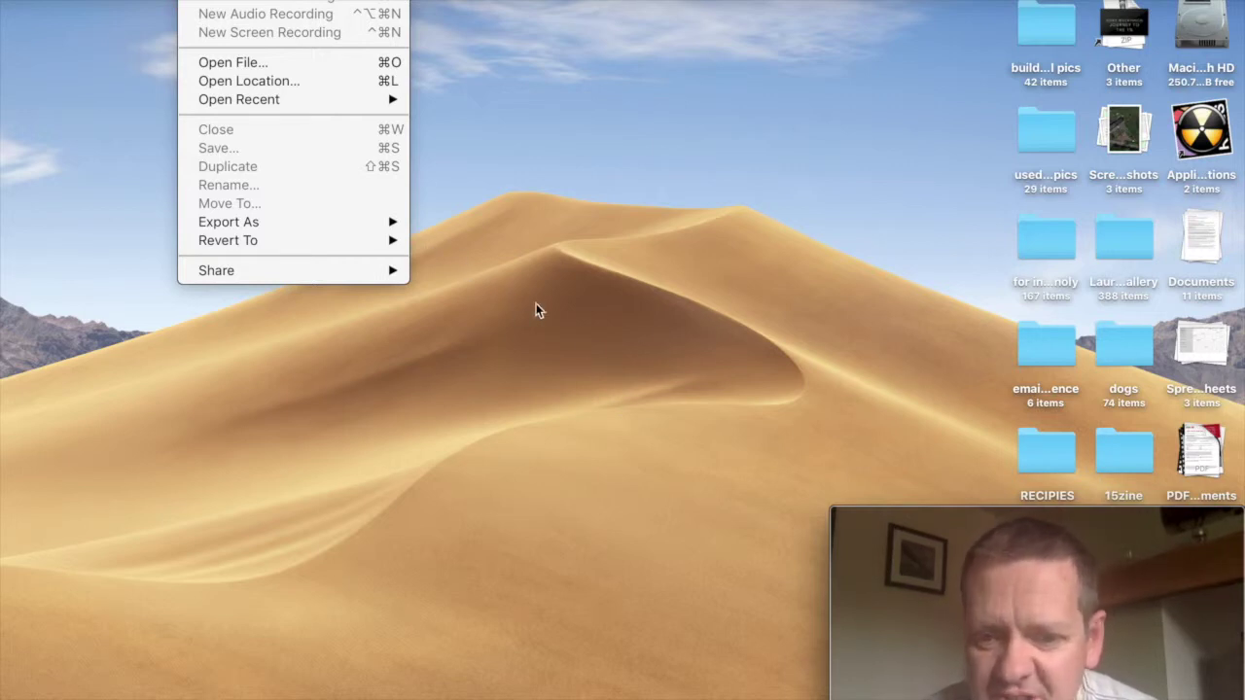
mouse_move(929, 617)
mouse_down()
mouse_move(912, 575)
mouse_move(667, 301)
mouse_move(787, 334)
mouse_move(696, 355)
mouse_move(854, 528)
mouse_move(895, 552)
mouse_up()
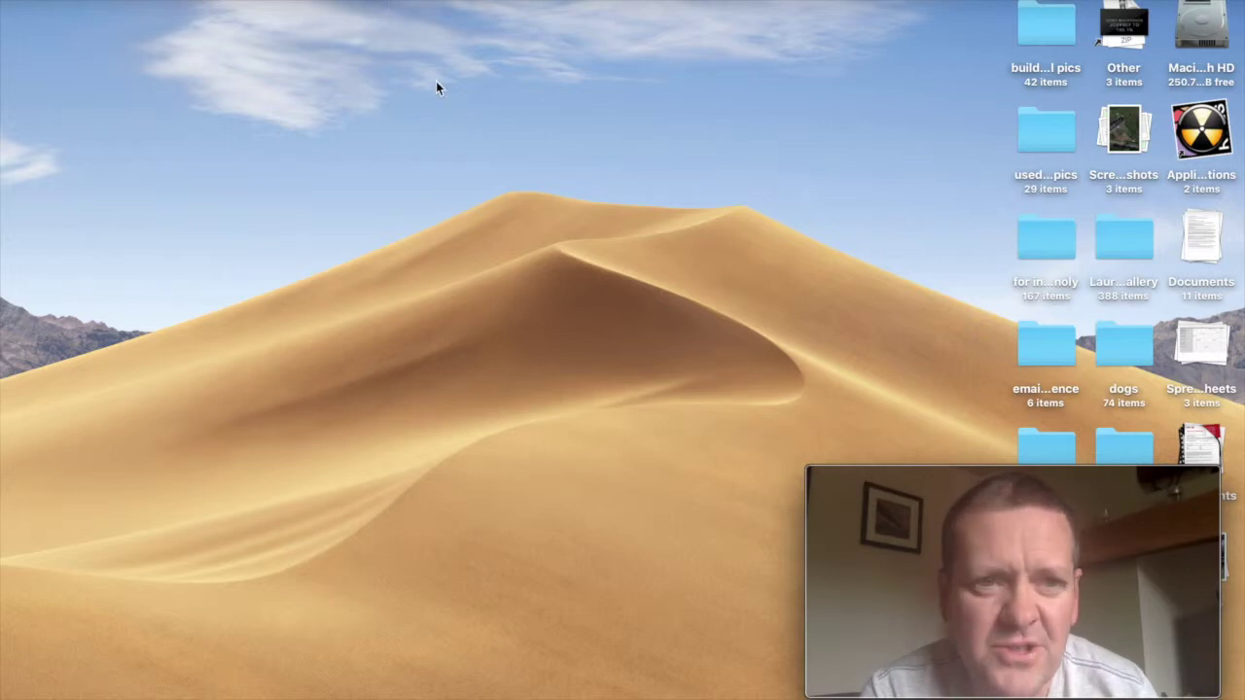
- Turn on View > Float on Top for the Movie Recording webcam window
click(287, 0)
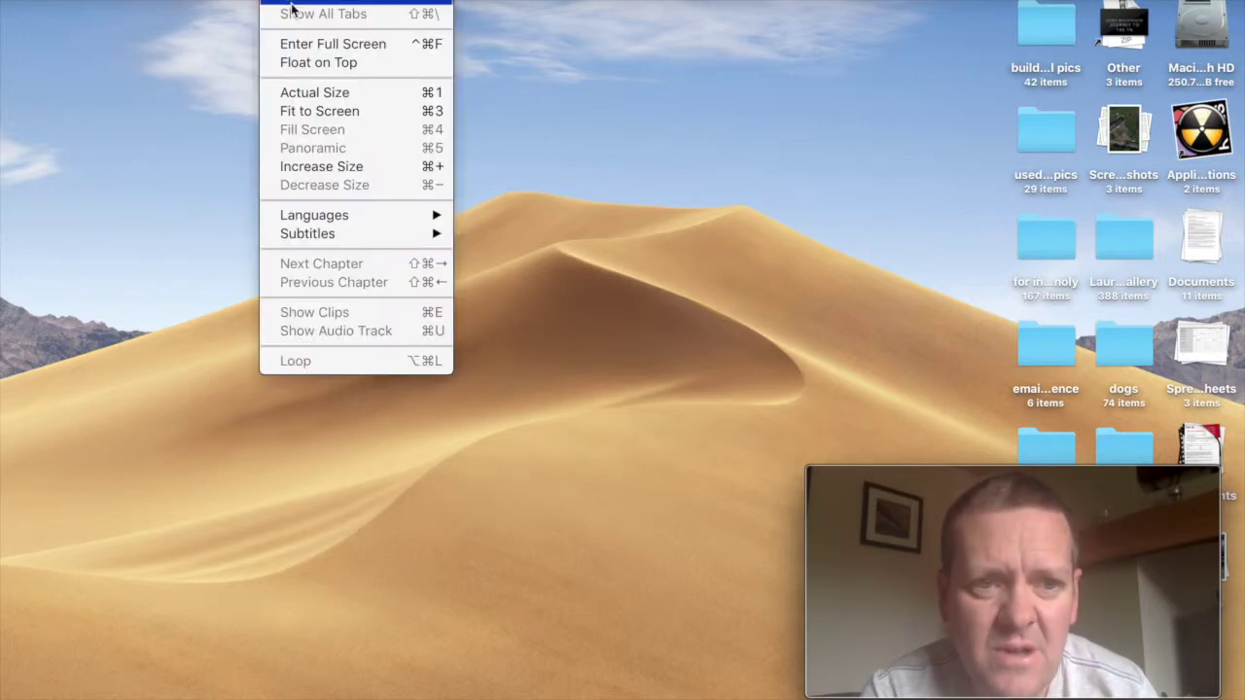
click(362, 63)
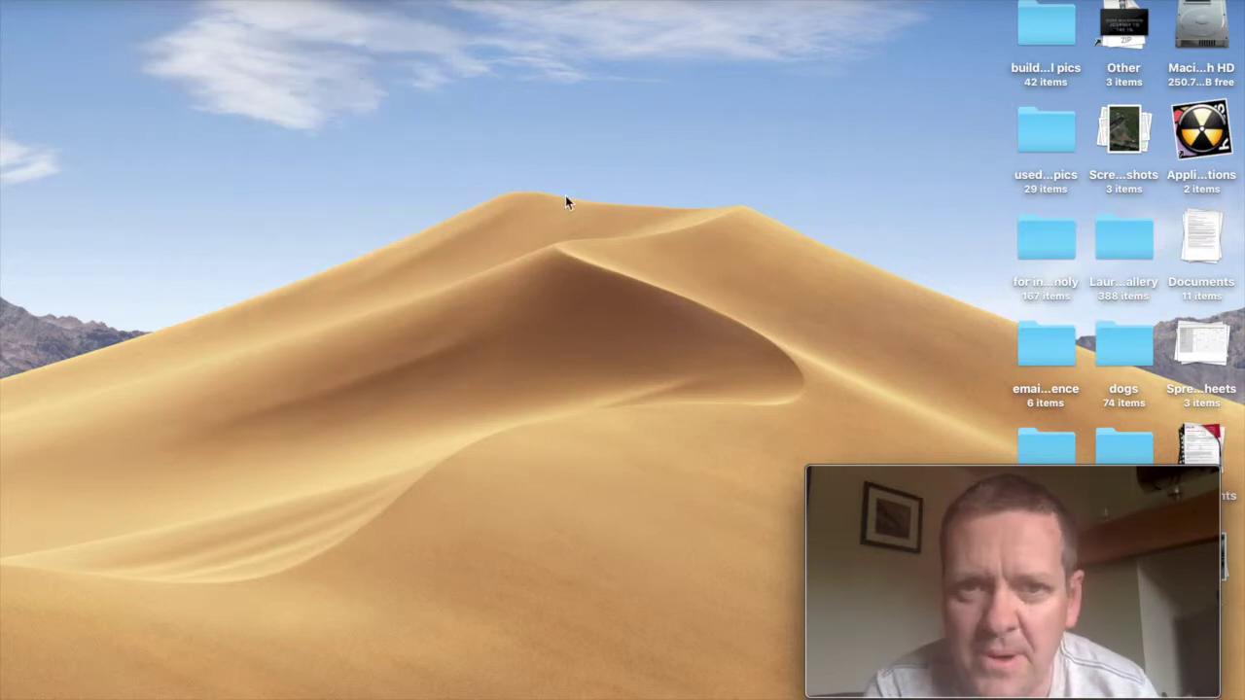
mouse_move(914, 497)
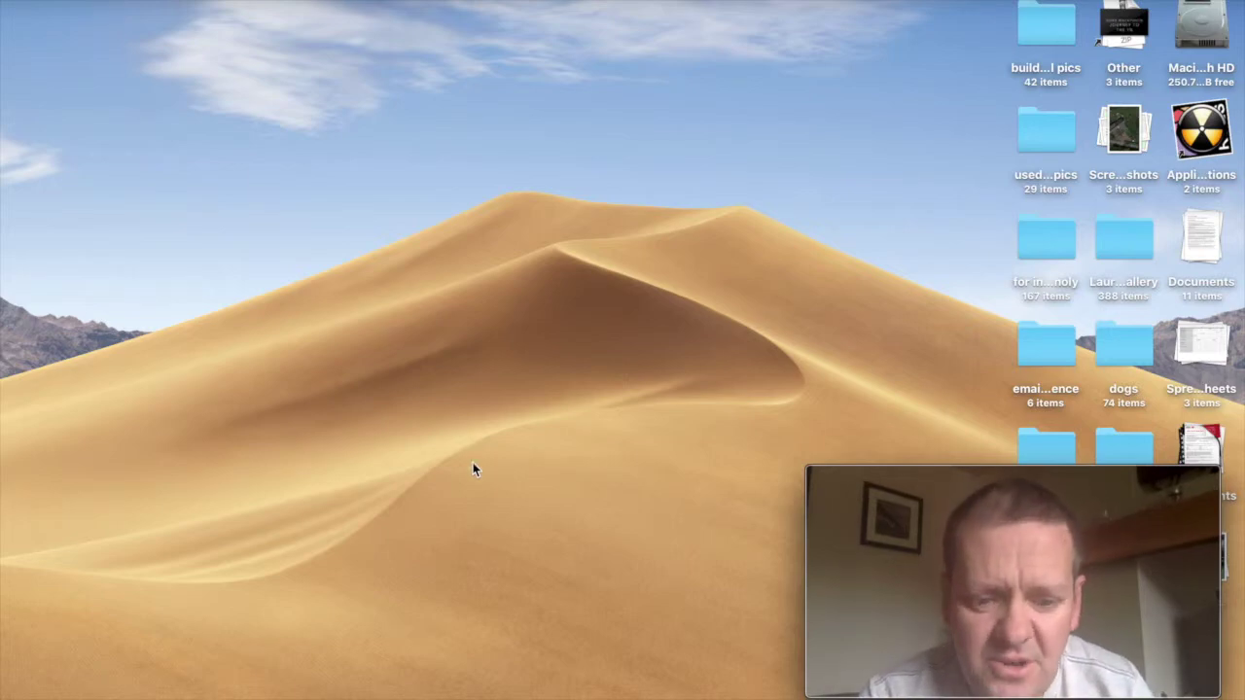
- Bring Safari's YouTube Audio Library window forward from the Dock and close it
mouse_move(520, 696)
click(332, 695)
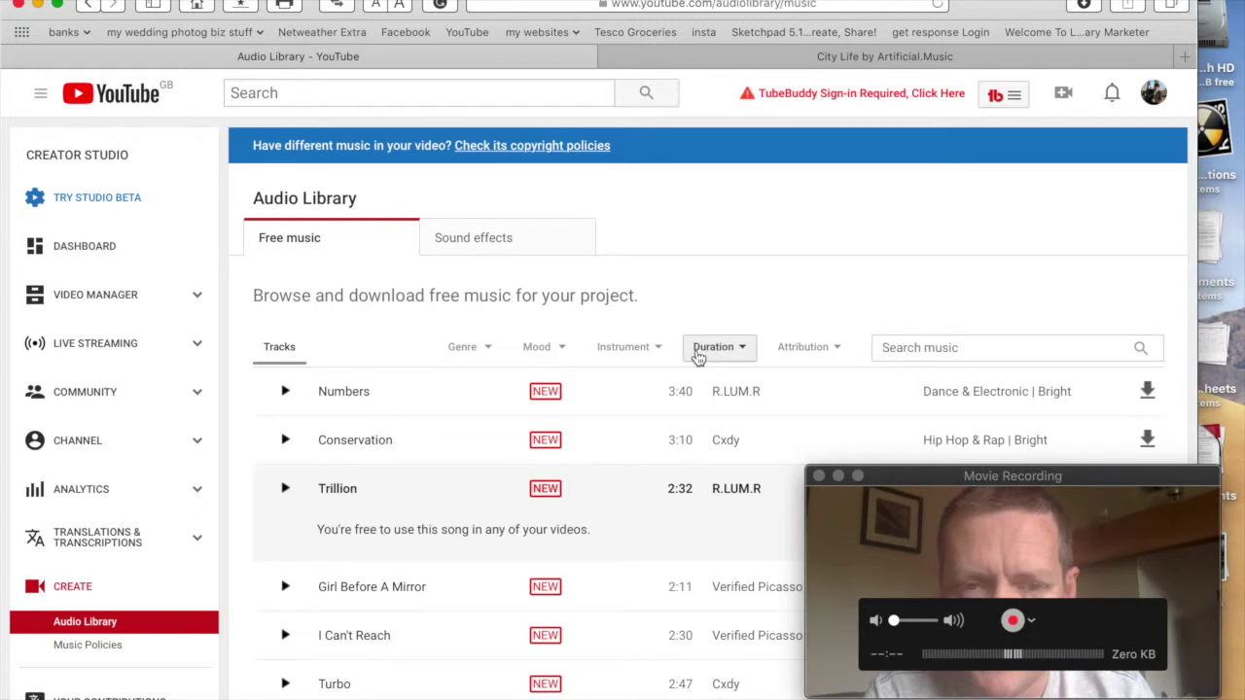
click(19, 8)
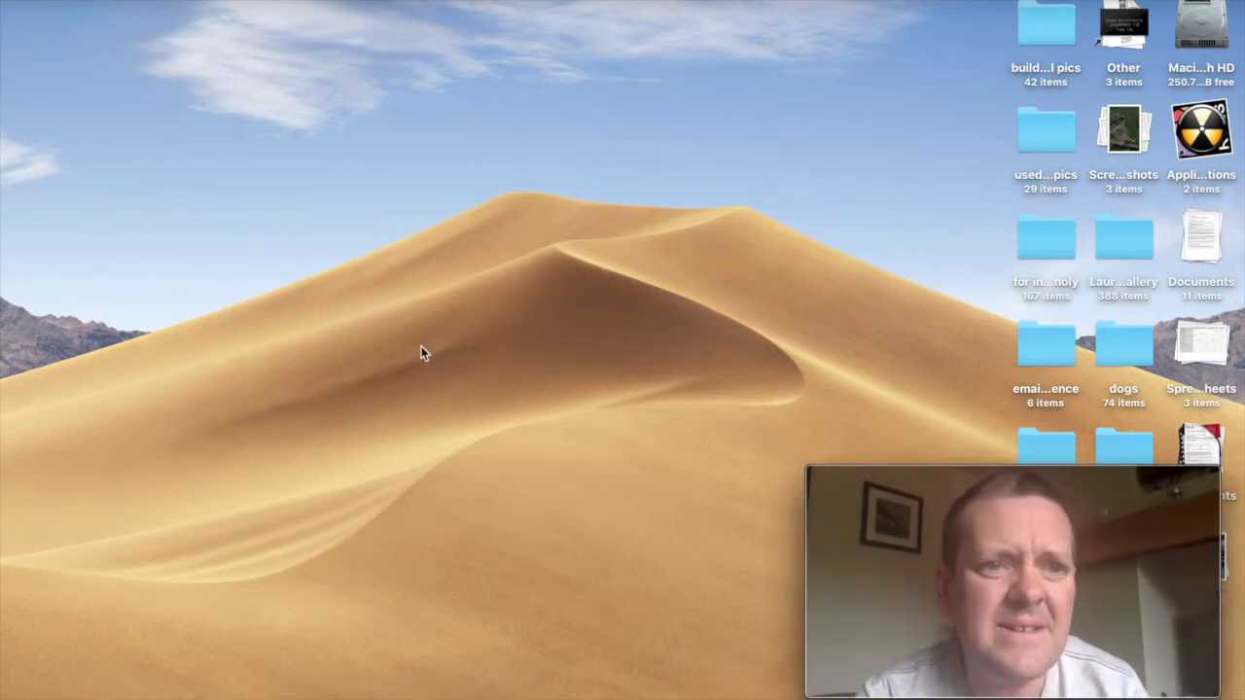
click(216, 0)
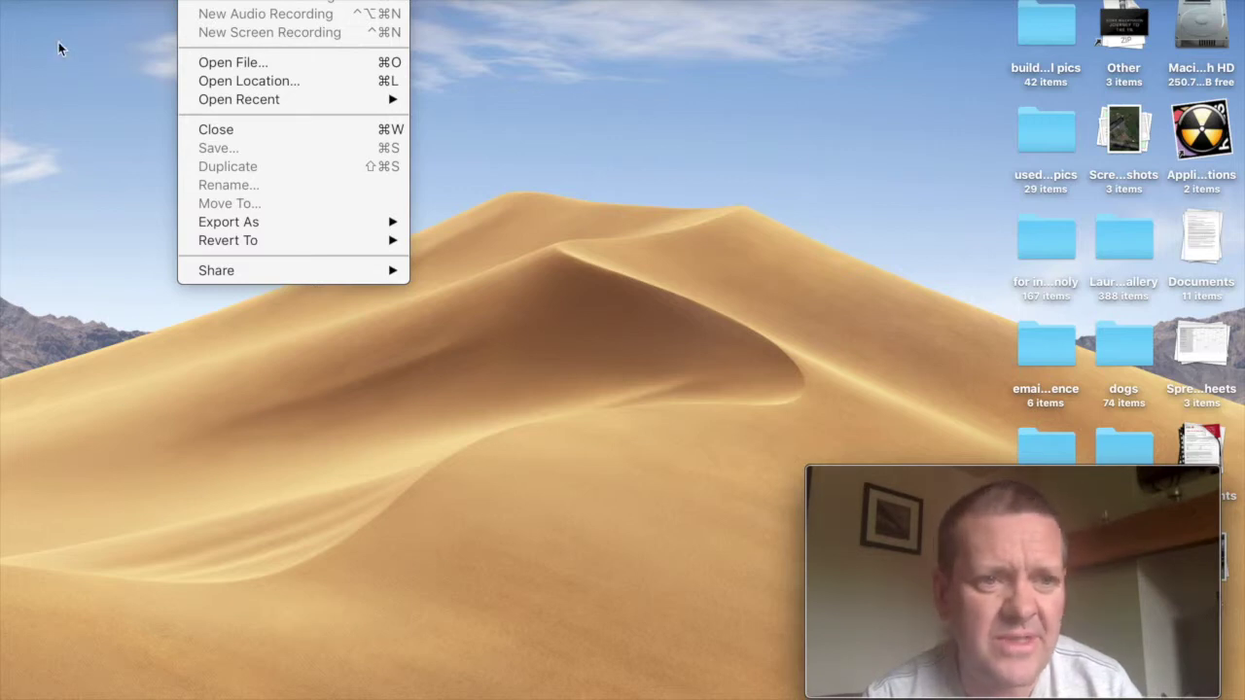
click(1203, 37)
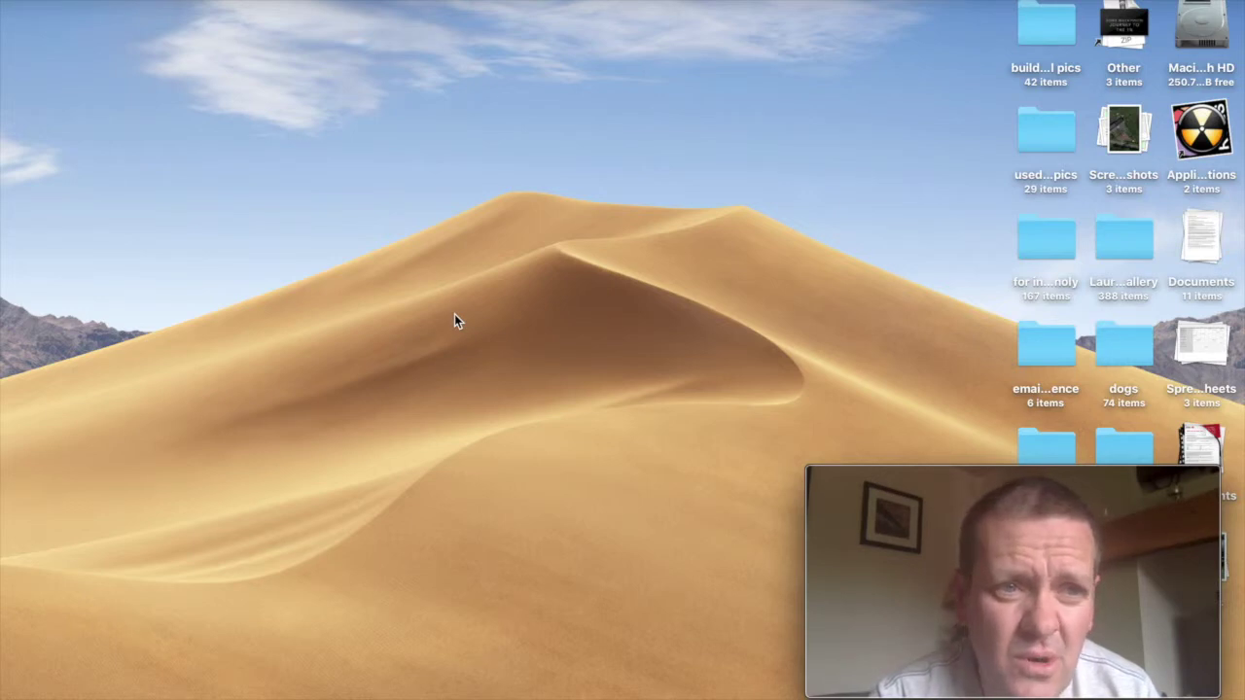
click(243, 2)
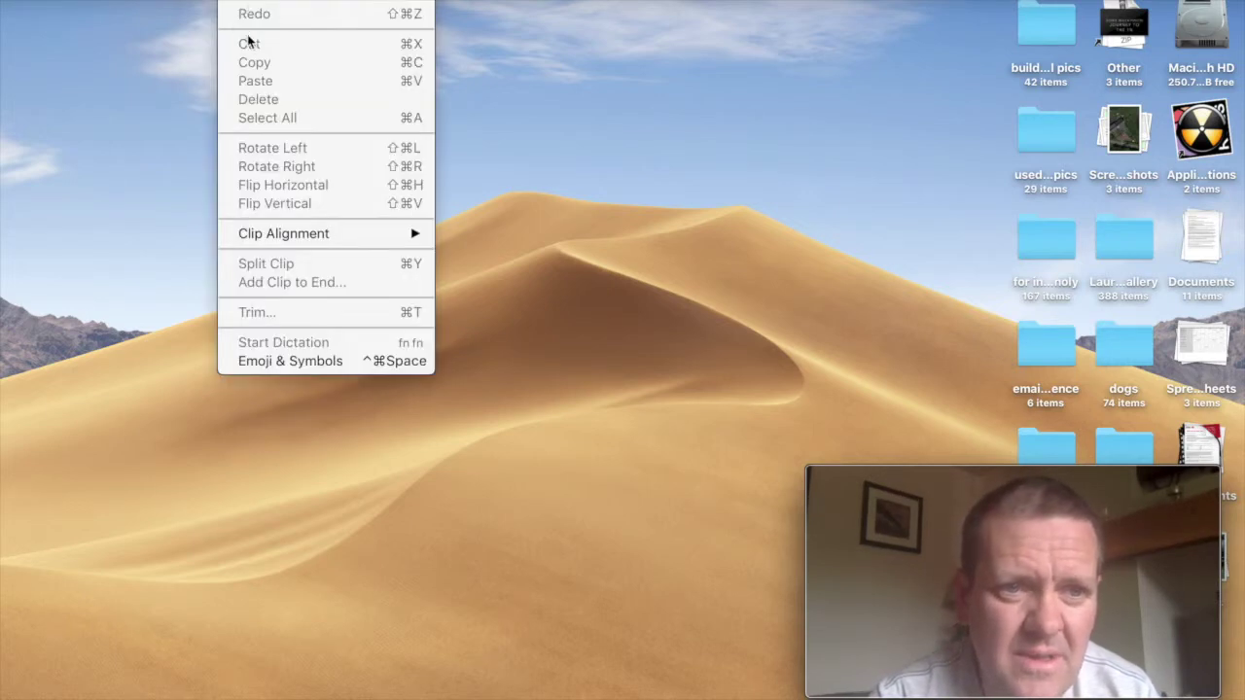
mouse_move(195, 0)
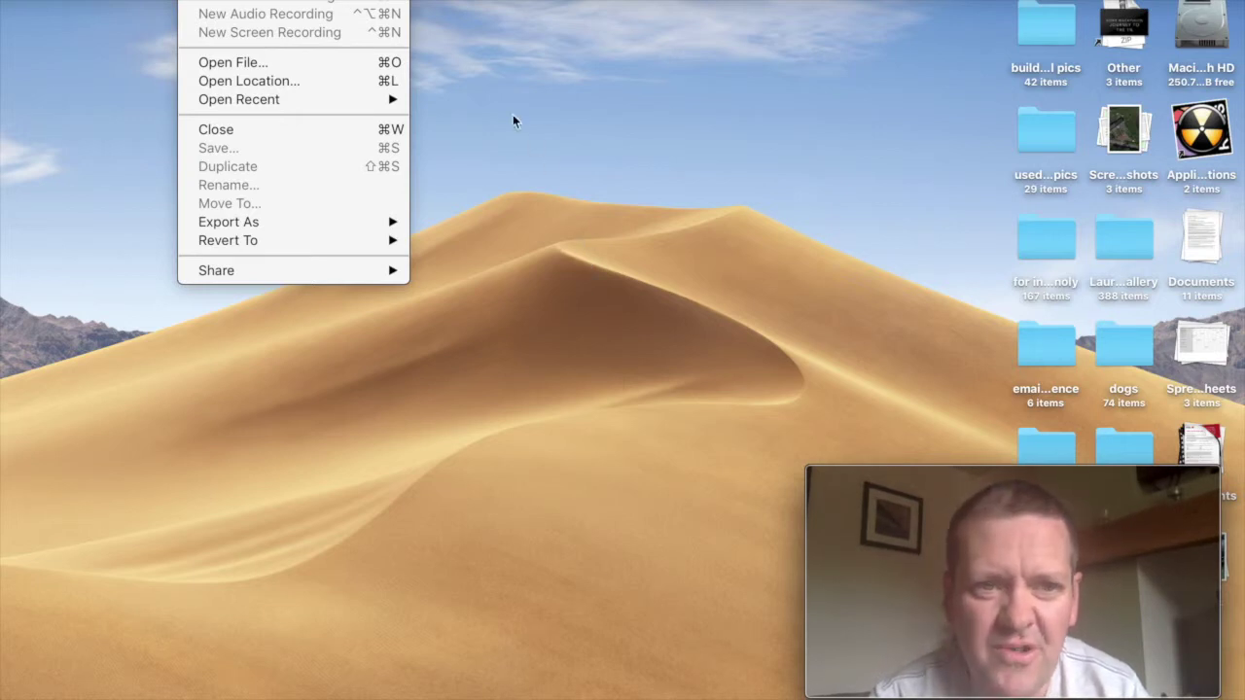
click(968, 596)
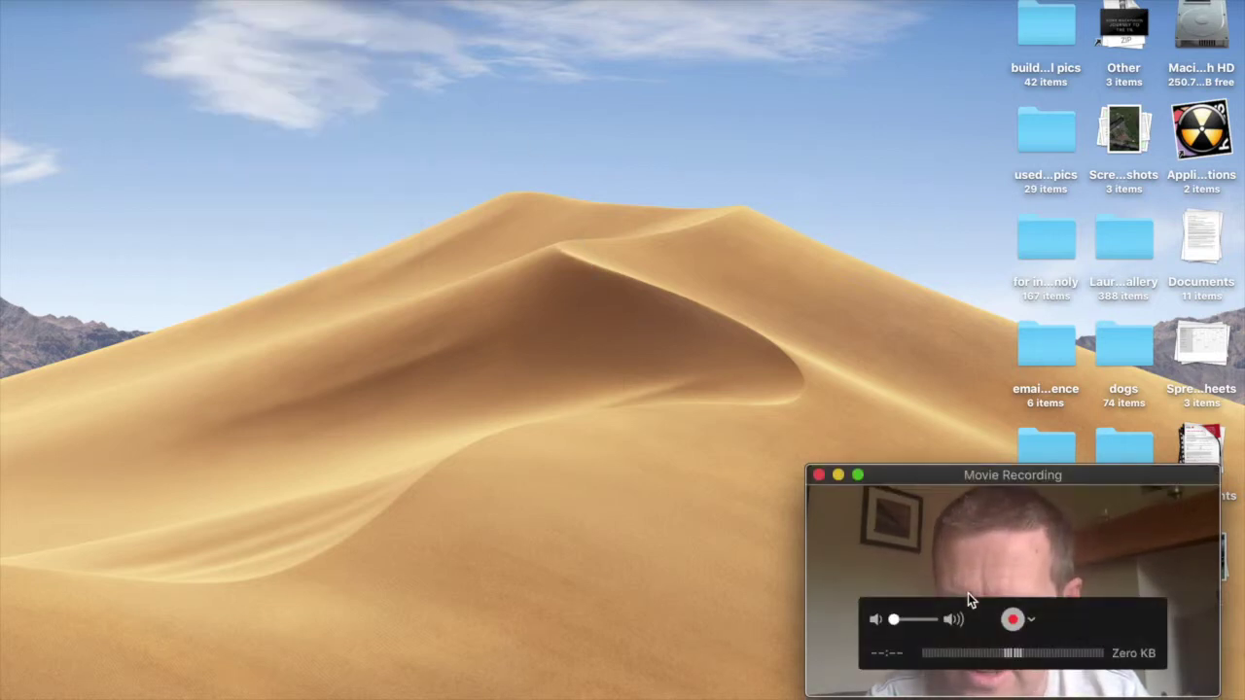
click(1036, 621)
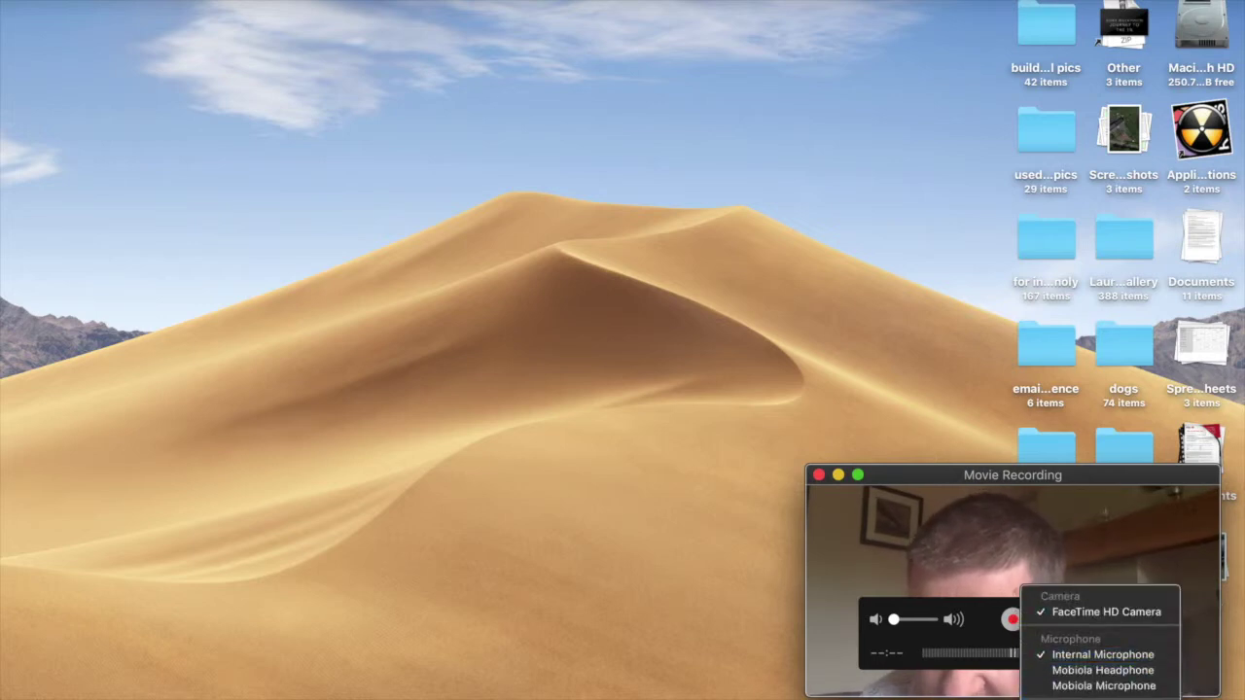
click(646, 536)
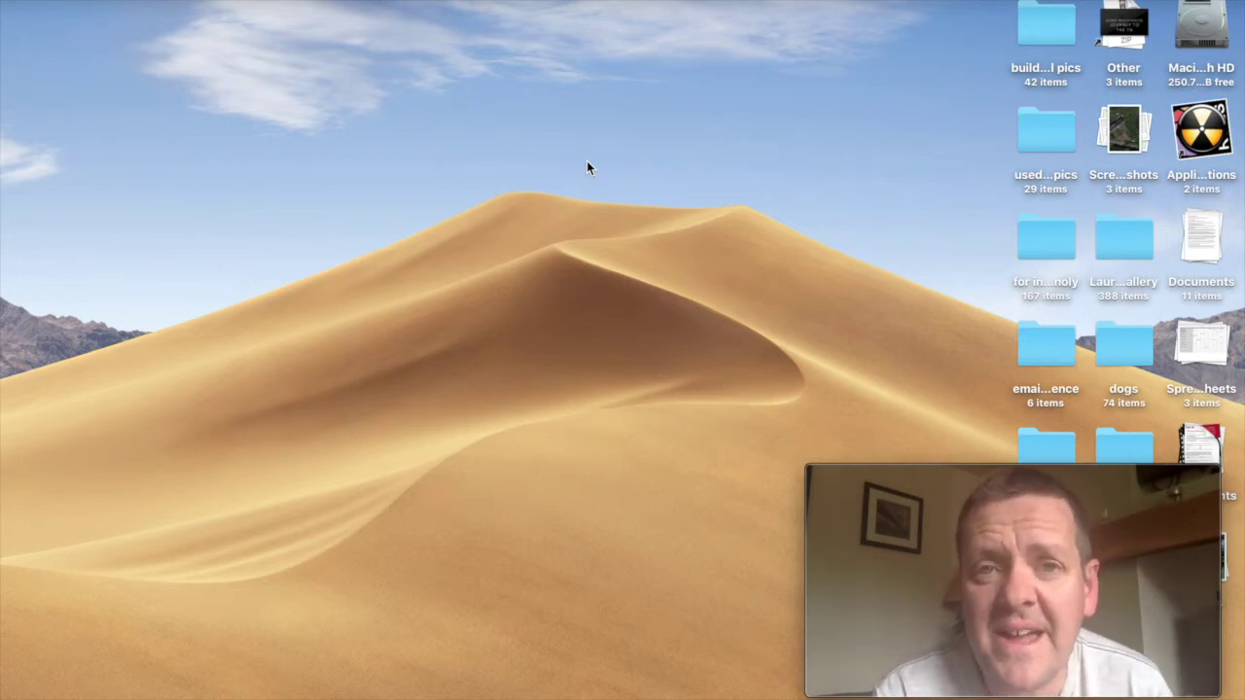
mouse_move(897, 525)
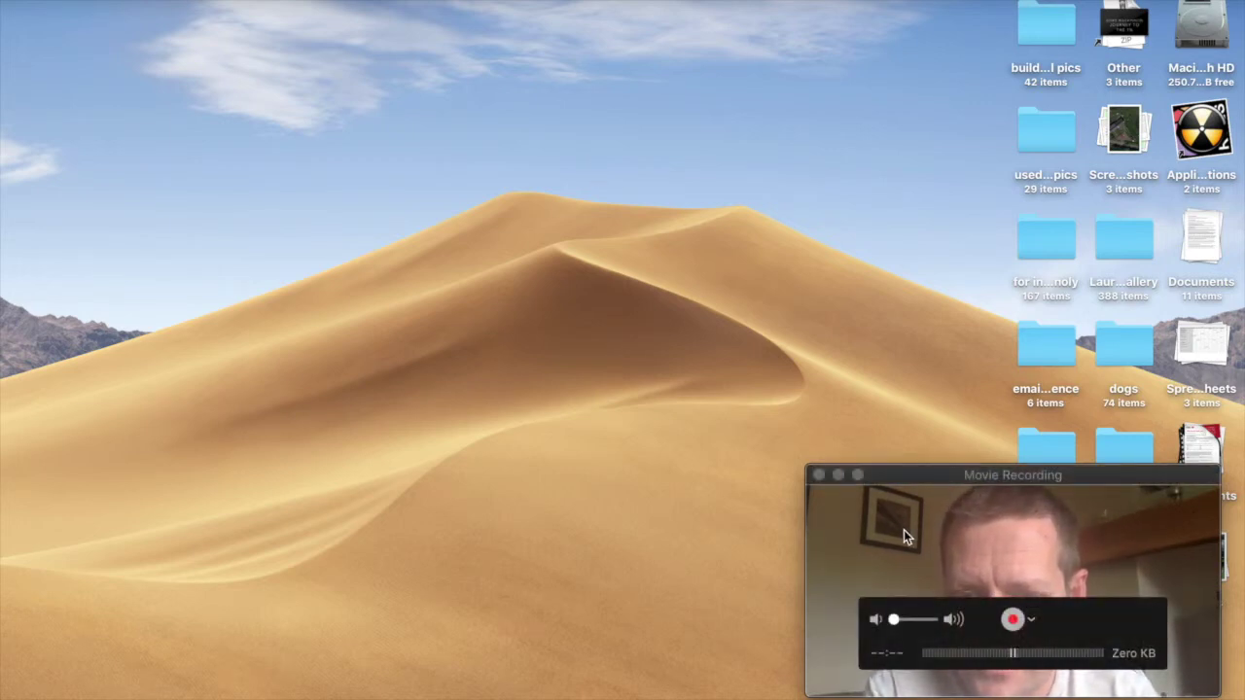